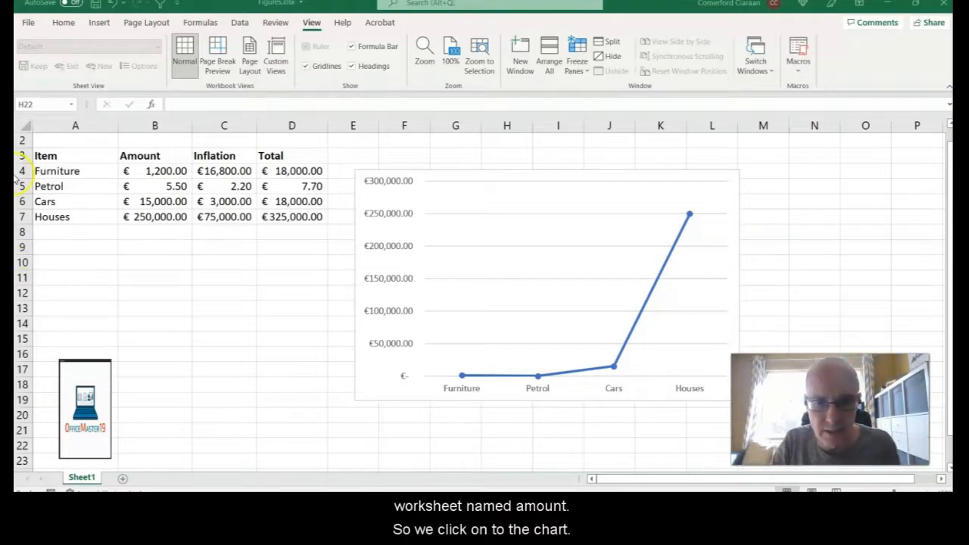
- Move the line chart to a new chart sheet named Amount
{"action": "left_click", "coordinate": [467, 176]}
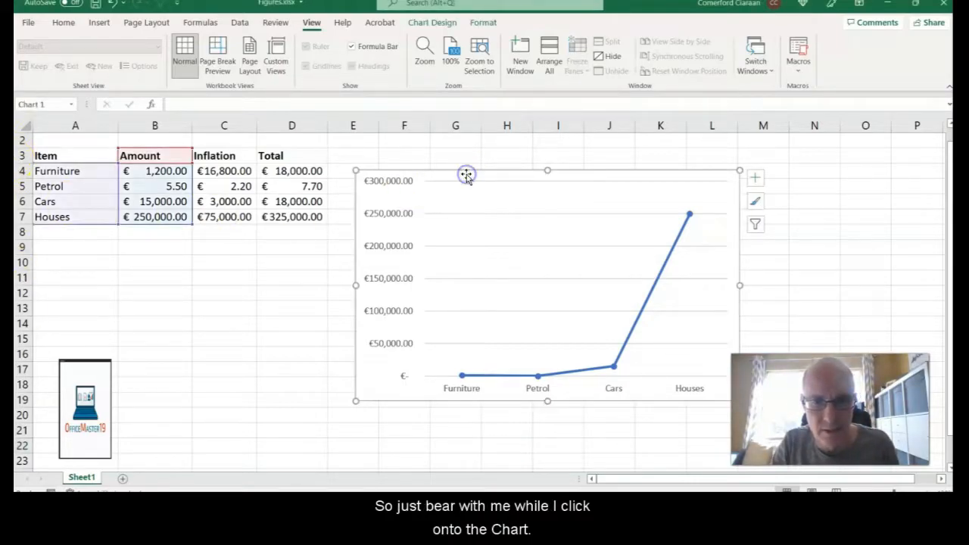
{"action": "left_click", "coordinate": [484, 23]}
{"action": "left_click", "coordinate": [428, 23]}
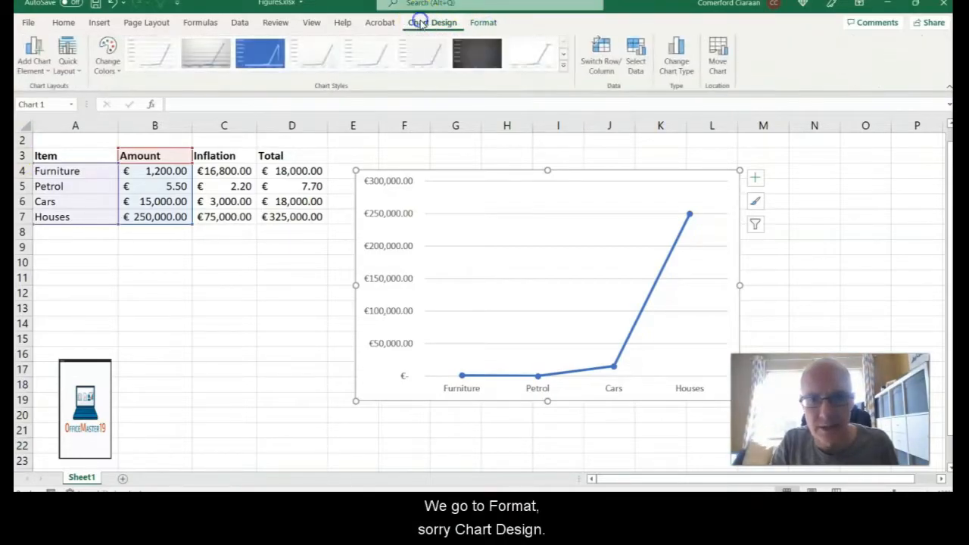
{"action": "left_click", "coordinate": [715, 65]}
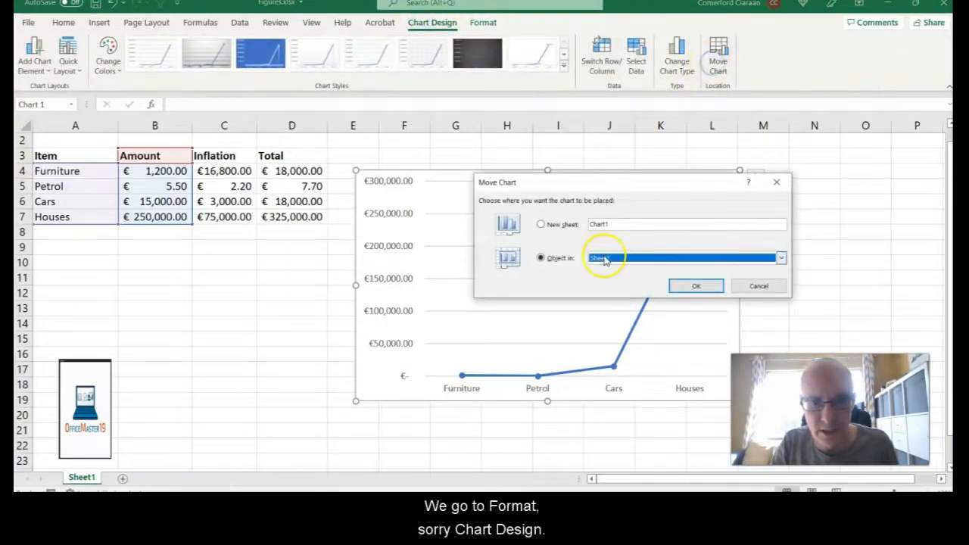
{"action": "left_click", "coordinate": [541, 226]}
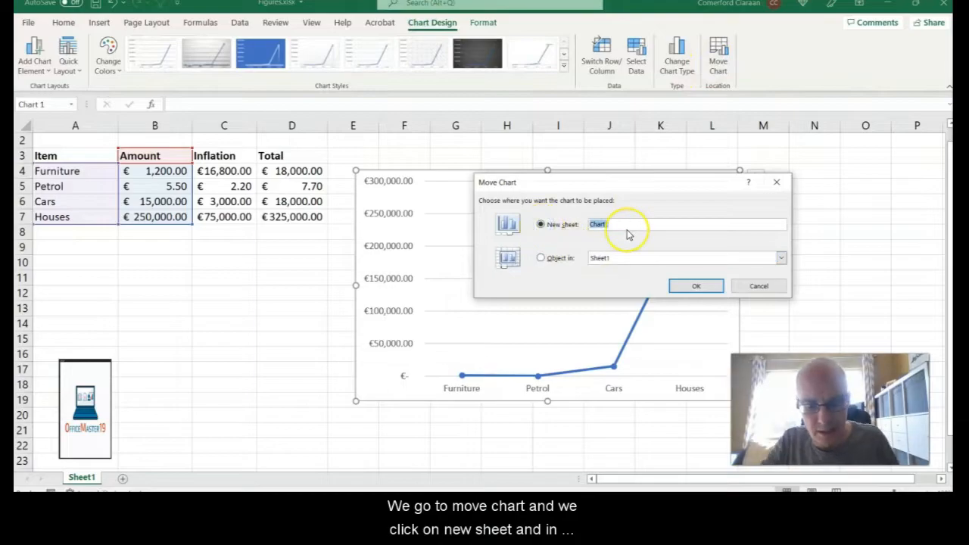
{"action": "type", "text": "Amount"}
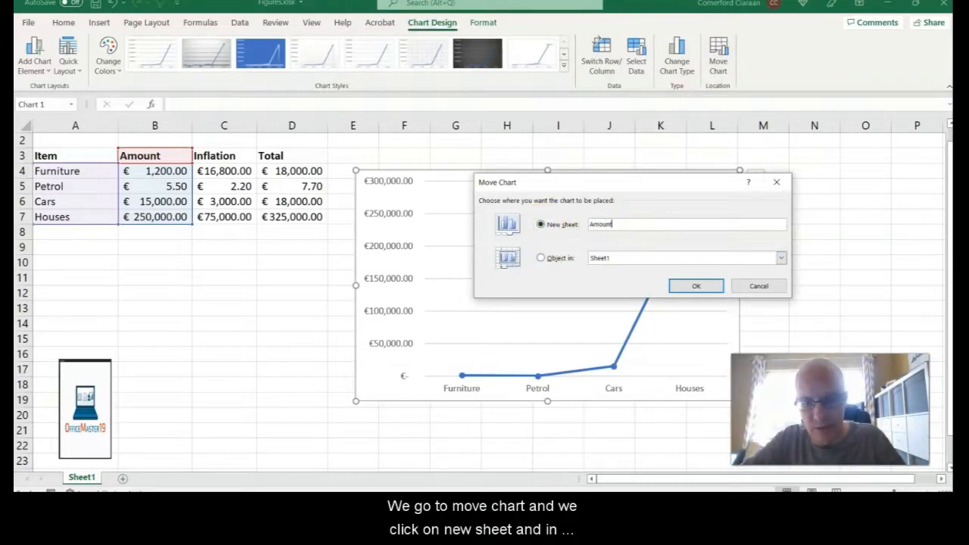
{"action": "key", "text": "Return"}
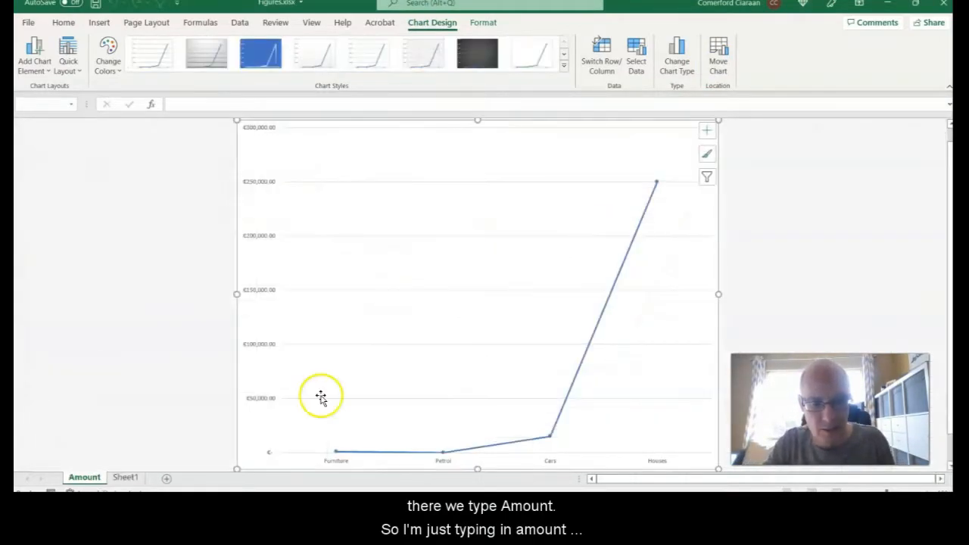
- Insert a 2-D line chart with markers on Sheet1 from the range A3:D7
{"action": "left_click", "coordinate": [127, 477]}
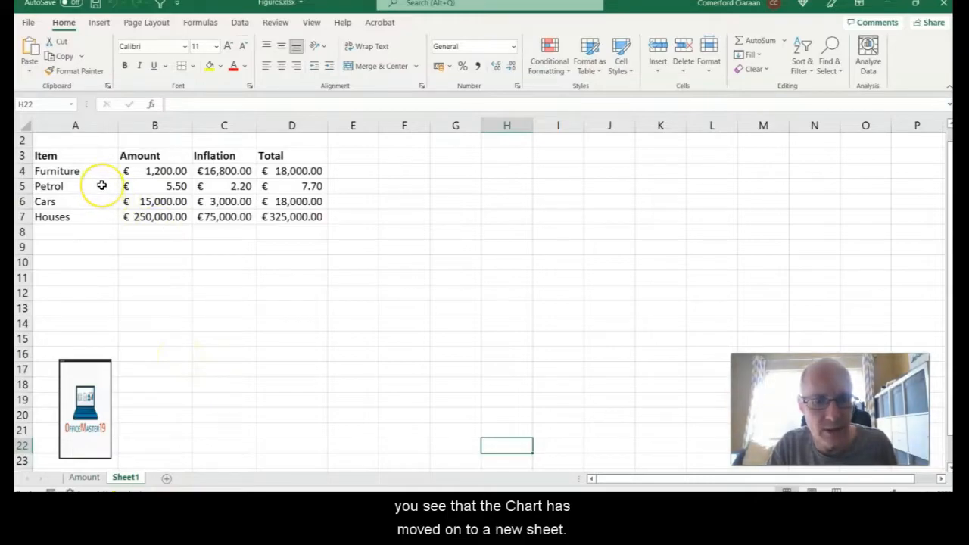
{"action": "left_click", "coordinate": [73, 155]}
{"action": "left_click_drag", "start_coordinate": [73, 155], "coordinate": [307, 224]}
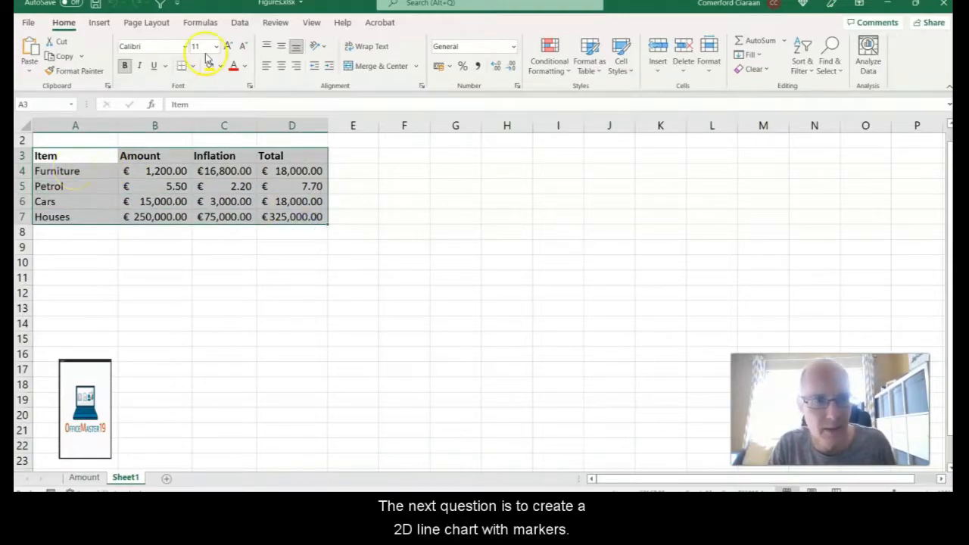
{"action": "left_click", "coordinate": [100, 22]}
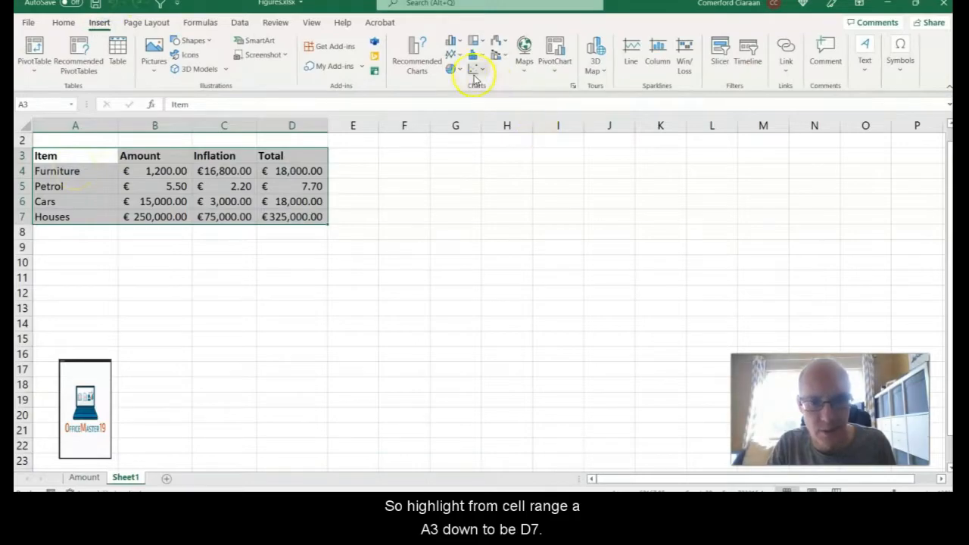
{"action": "left_click", "coordinate": [454, 56]}
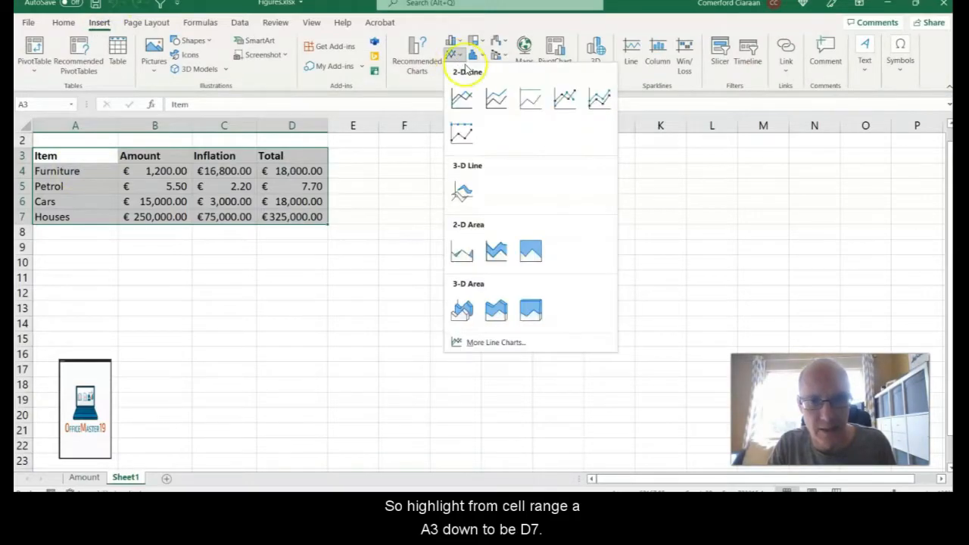
{"action": "left_click", "coordinate": [563, 106]}
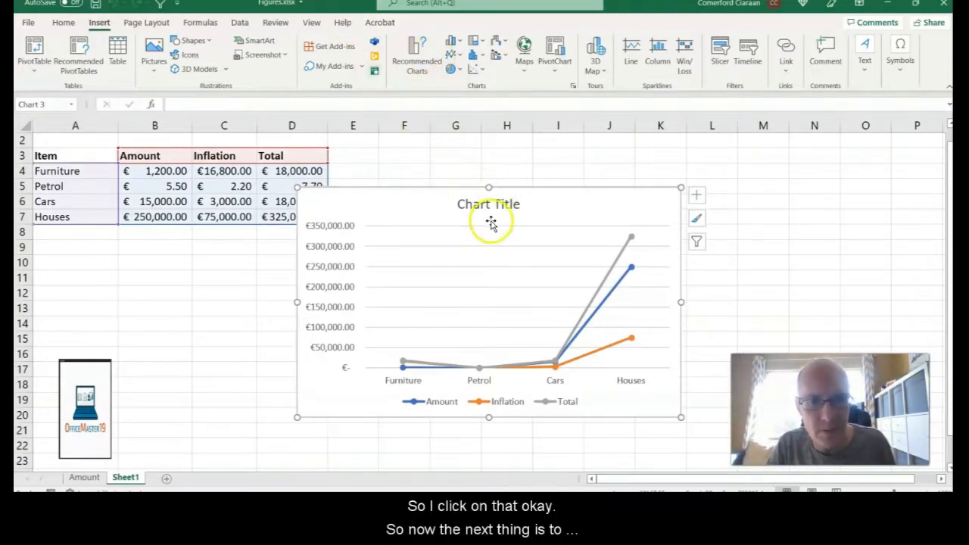
- Add a data series to the new chart with the Inflation cells C3:C7 as its values, leaving the series name blank
{"action": "left_click", "coordinate": [467, 190]}
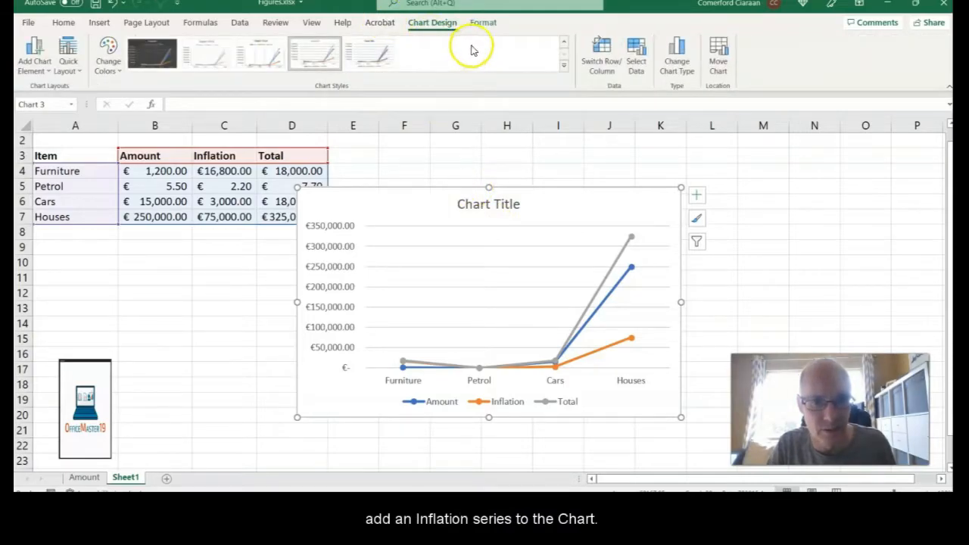
{"action": "left_click", "coordinate": [648, 72]}
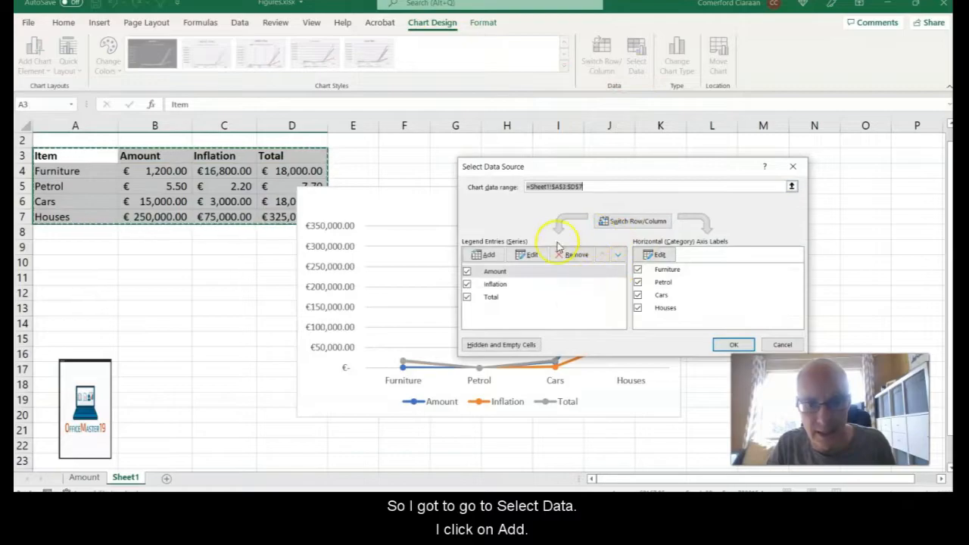
{"action": "left_click", "coordinate": [487, 255]}
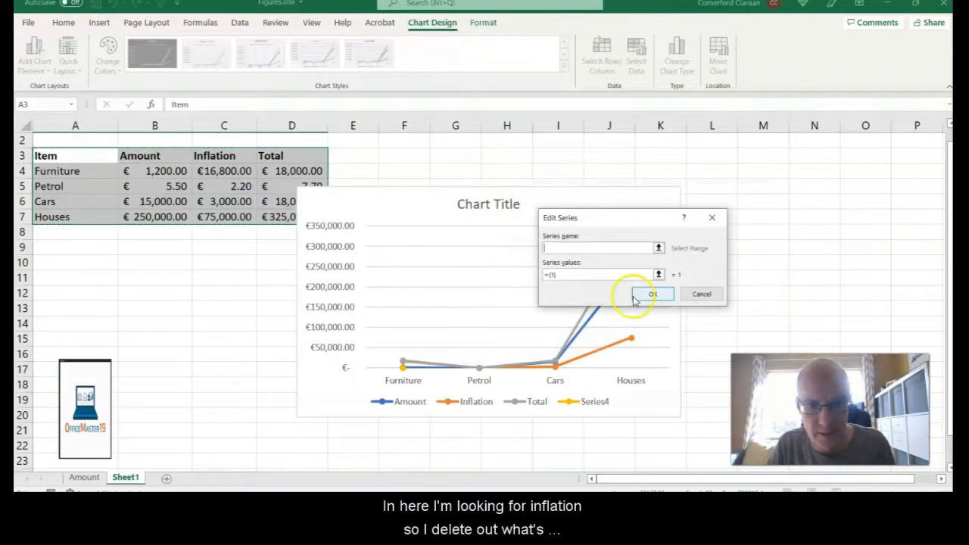
{"action": "left_click_drag", "start_coordinate": [592, 277], "coordinate": [533, 279]}
{"action": "left_click", "coordinate": [539, 274]}
{"action": "key", "text": "BackSpace"}
{"action": "key", "text": "BackSpace"}
{"action": "key", "text": "BackSpace"}
{"action": "key", "text": "BackSpace"}
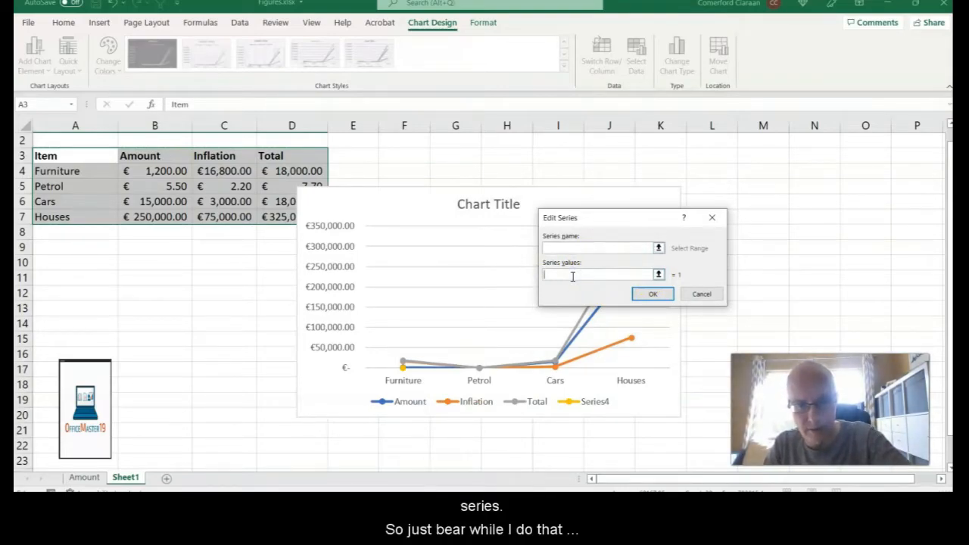
{"action": "left_click_drag", "start_coordinate": [212, 157], "coordinate": [220, 221]}
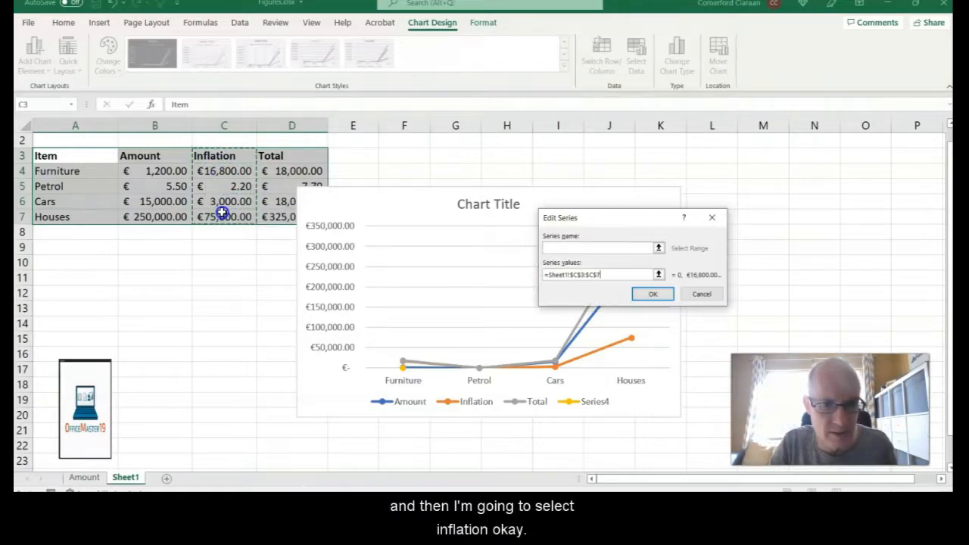
{"action": "left_click", "coordinate": [654, 295]}
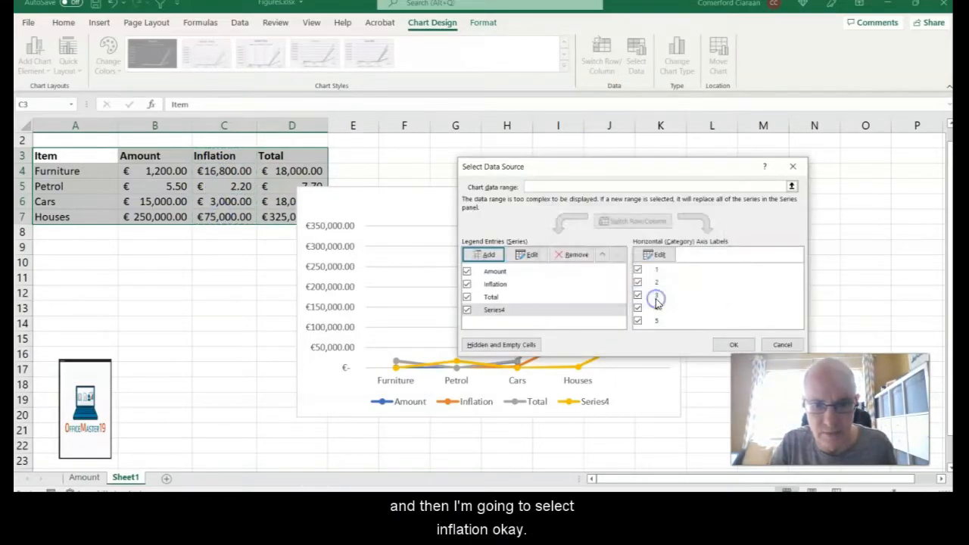
{"action": "left_click", "coordinate": [725, 346]}
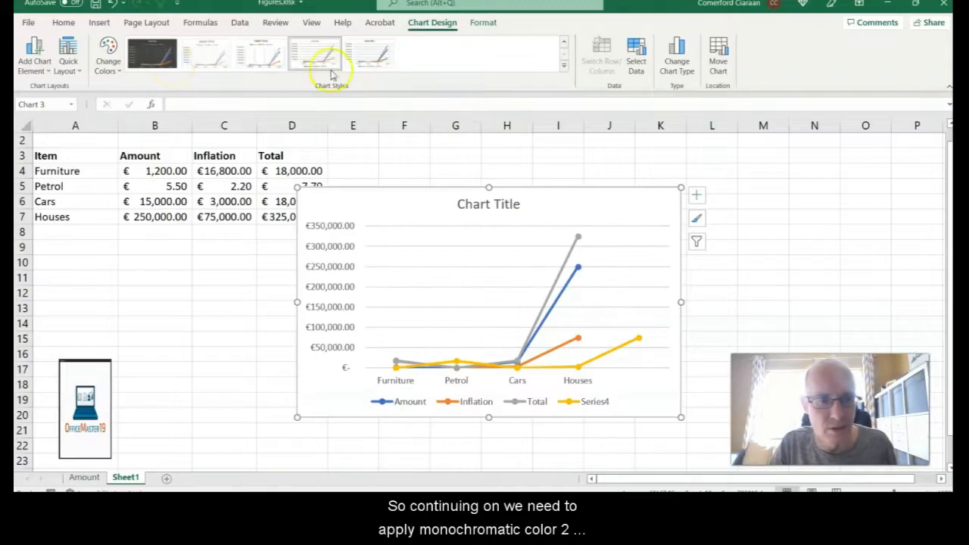
- Recolour the chart with the gold monochromatic palette 4
{"action": "left_click", "coordinate": [107, 72]}
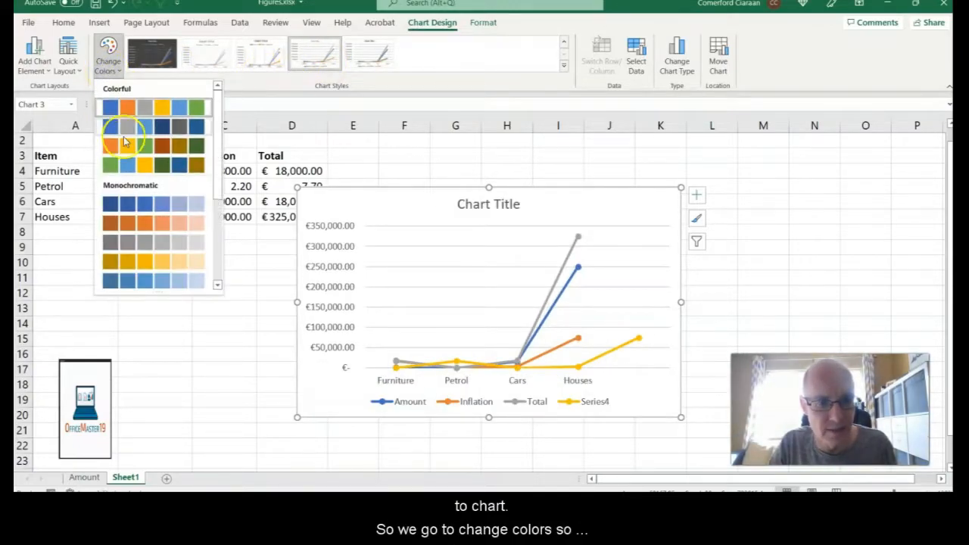
{"action": "left_click", "coordinate": [139, 262]}
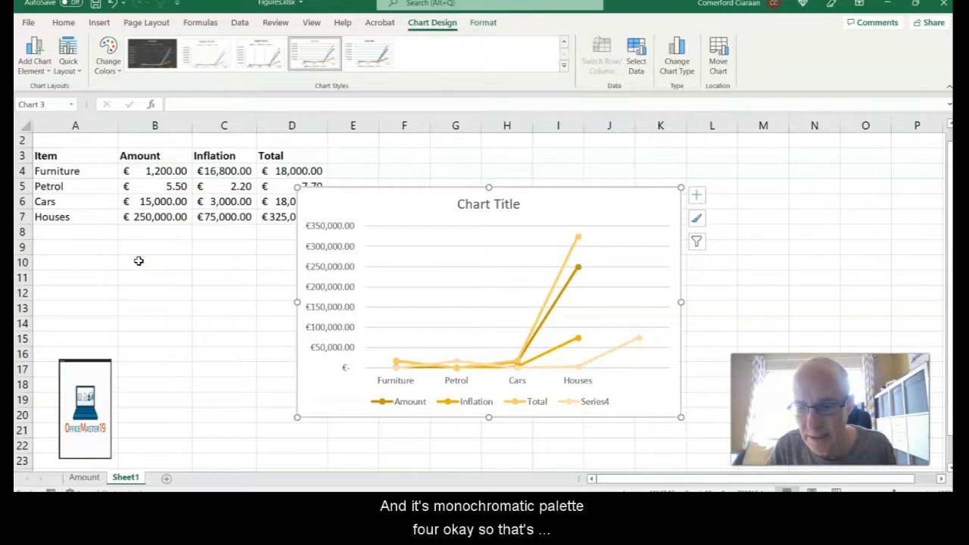
{"action": "left_click", "coordinate": [37, 66]}
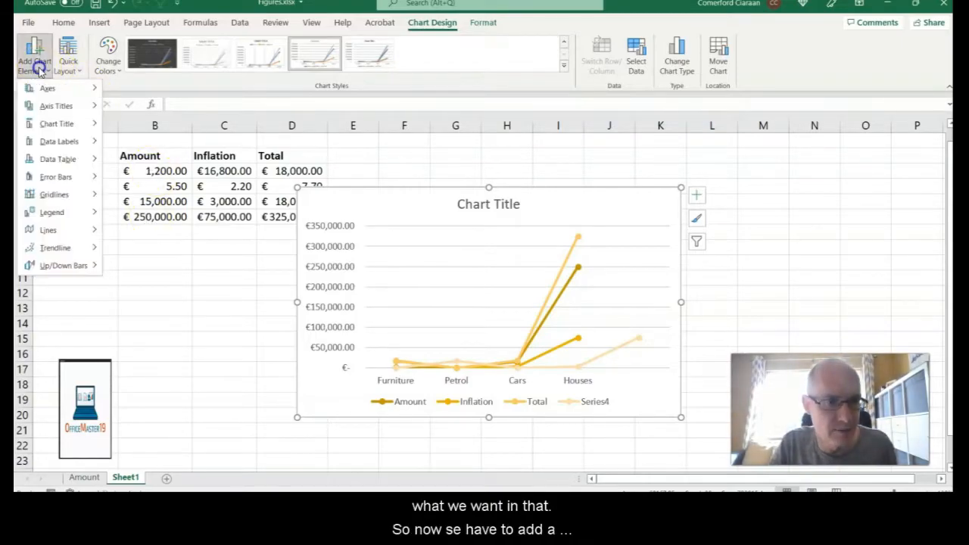
{"action": "mouse_move", "coordinate": [95, 123]}
{"action": "left_click", "coordinate": [130, 129]}
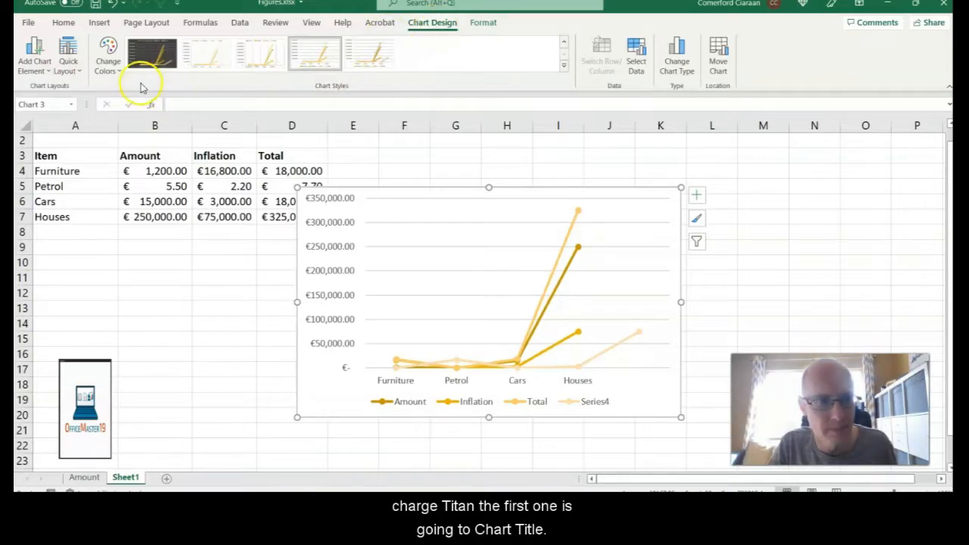
- Place a title above the chart and change its text to Amount
{"action": "left_click", "coordinate": [34, 64]}
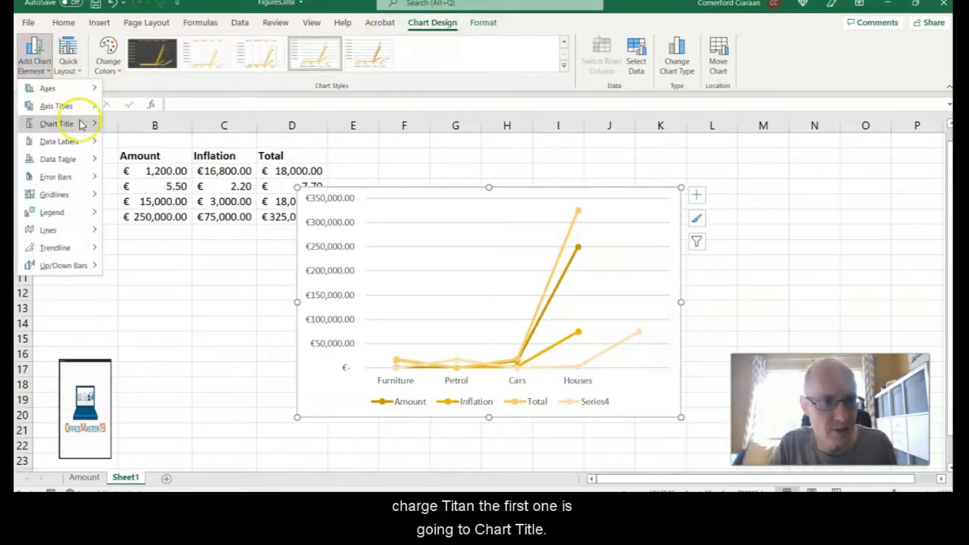
{"action": "mouse_move", "coordinate": [80, 123]}
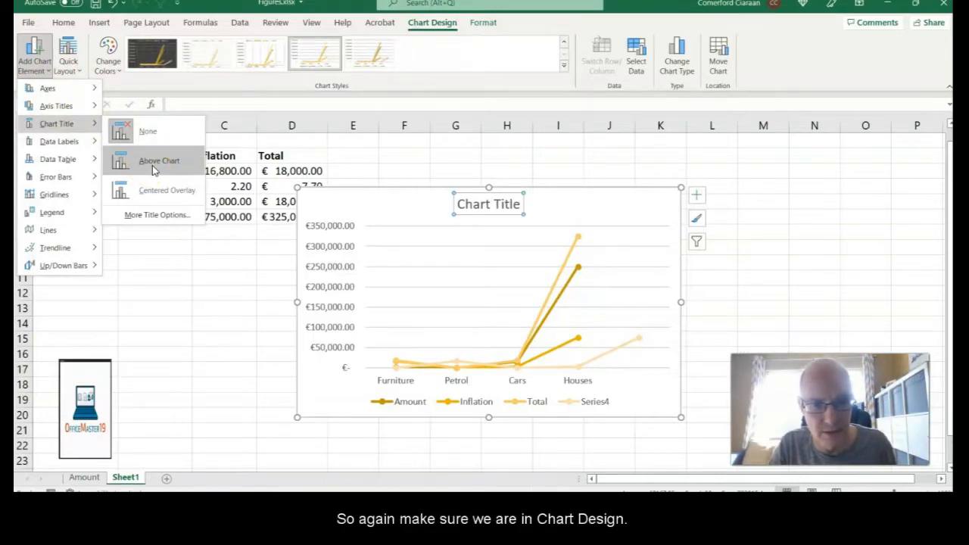
{"action": "left_click", "coordinate": [151, 165]}
{"action": "left_click", "coordinate": [488, 196]}
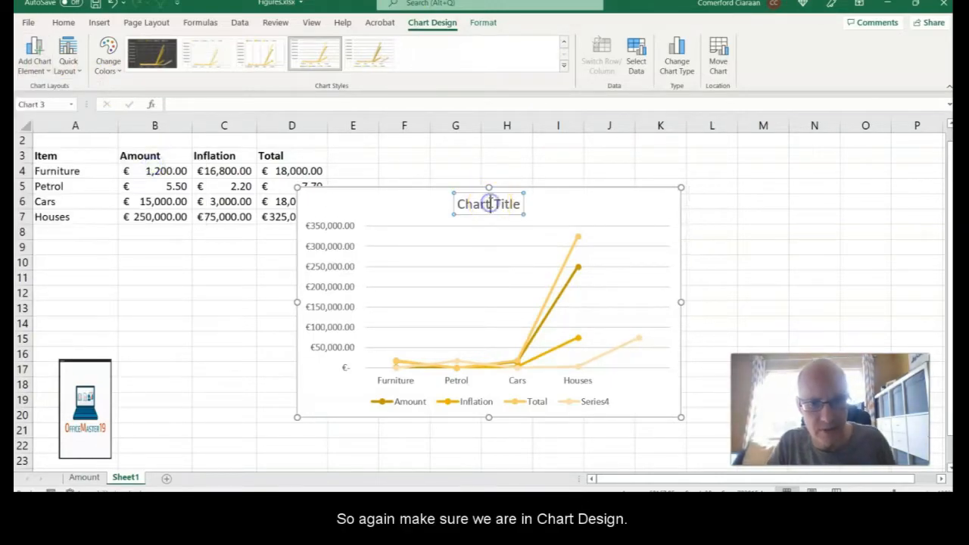
{"action": "left_click", "coordinate": [486, 204]}
{"action": "key", "text": "BackSpace"}
{"action": "key", "text": "BackSpace"}
{"action": "key", "text": "BackSpace"}
{"action": "type", "text": "amoun"}
{"action": "key", "text": "BackSpace"}
{"action": "key", "text": "BackSpace"}
{"action": "key", "text": "BackSpace"}
{"action": "key", "text": "BackSpace"}
{"action": "key", "text": "BackSpace"}
{"action": "type", "text": "Amu"}
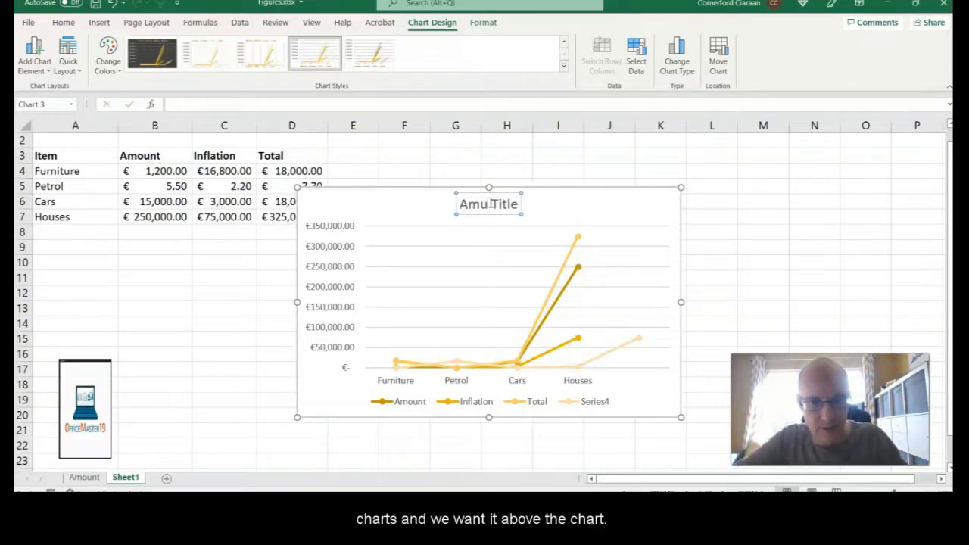
{"action": "type", "text": "unt"}
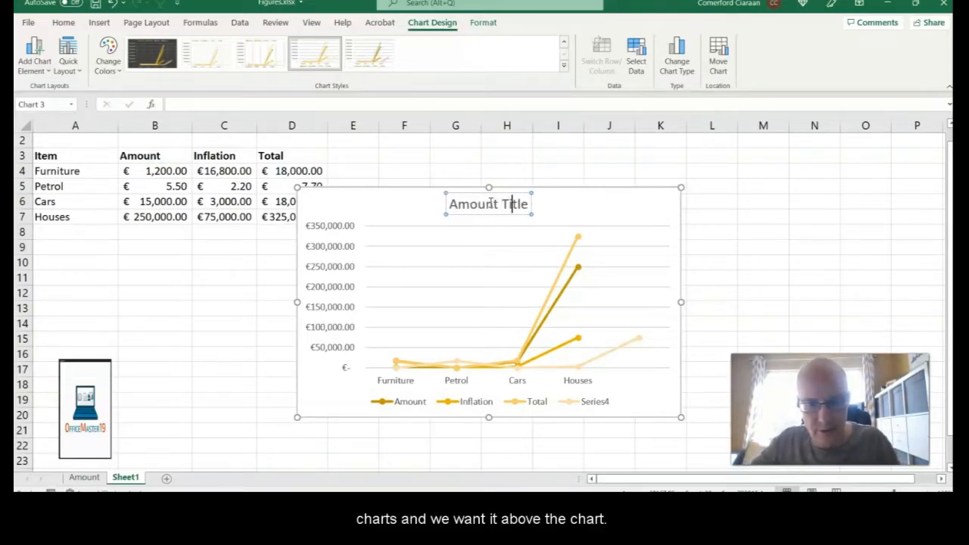
{"action": "key", "text": "End"}
{"action": "key", "text": "BackSpace"}
{"action": "key", "text": "BackSpace"}
{"action": "key", "text": "BackSpace"}
{"action": "key", "text": "BackSpace"}
{"action": "key", "text": "BackSpace"}
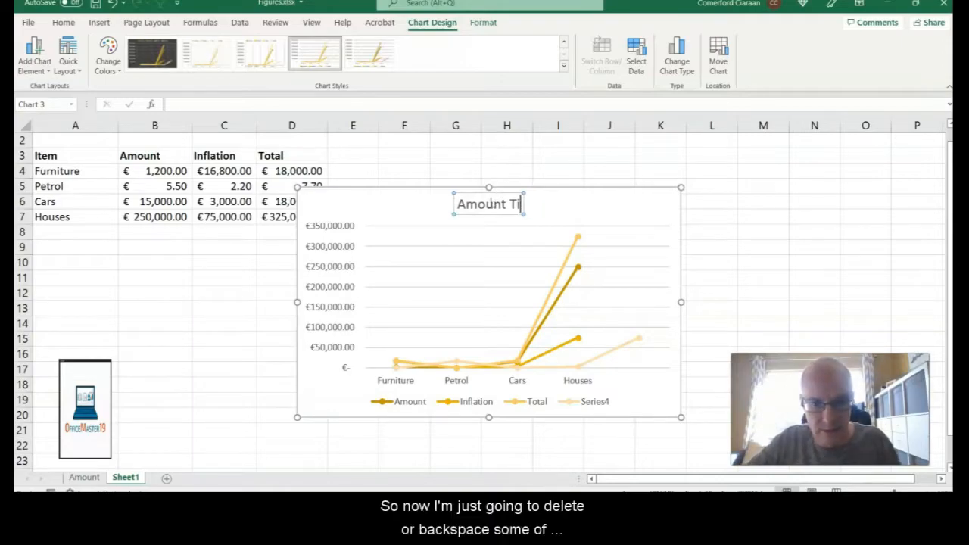
{"action": "left_click", "coordinate": [245, 262]}
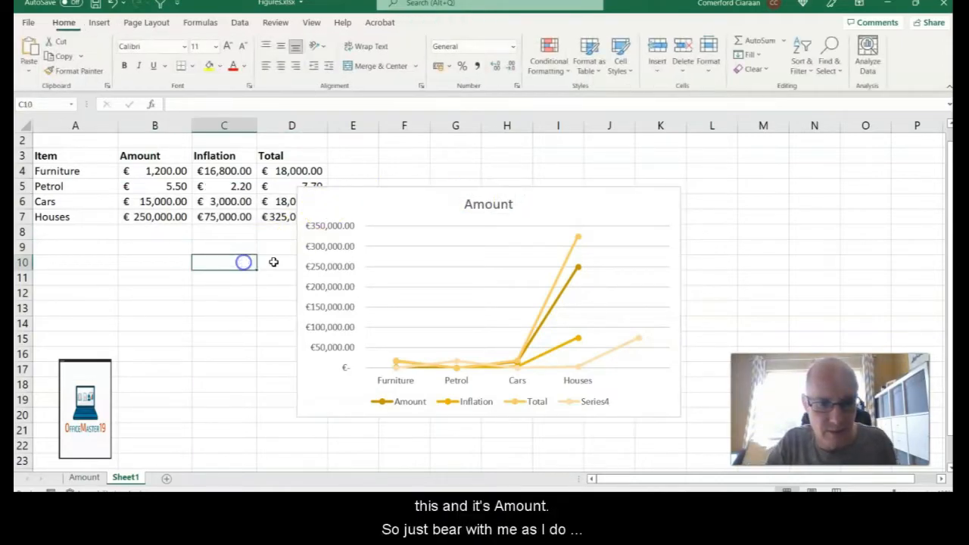
- Apply chart Style 4 and quick layout 5, with a data table below the plot, to the chart on Sheet1
{"action": "left_click", "coordinate": [386, 203]}
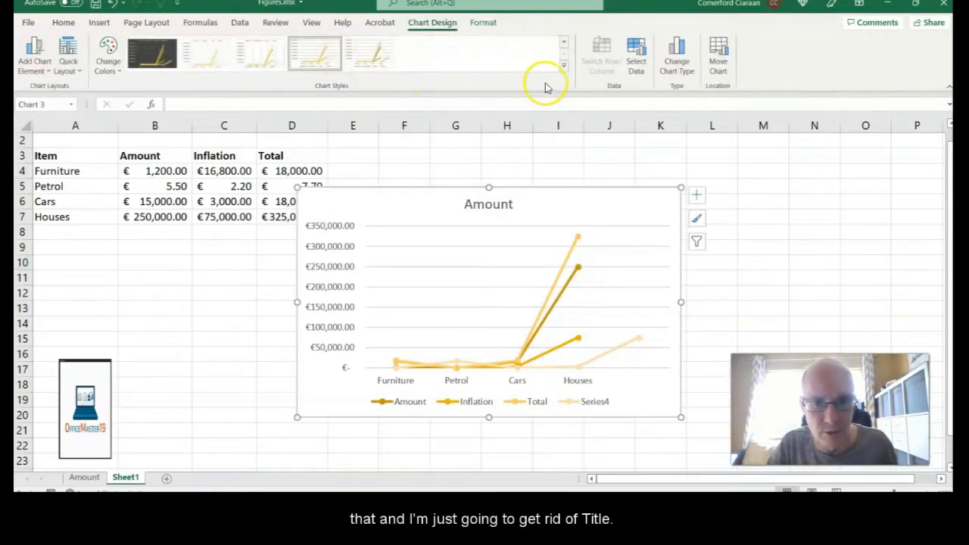
{"action": "left_click", "coordinate": [564, 68]}
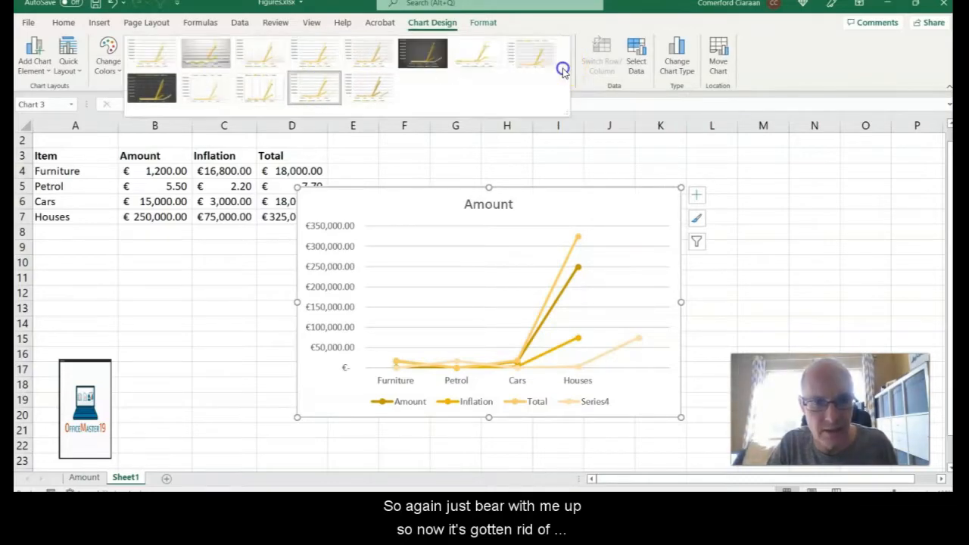
{"action": "left_click", "coordinate": [316, 58]}
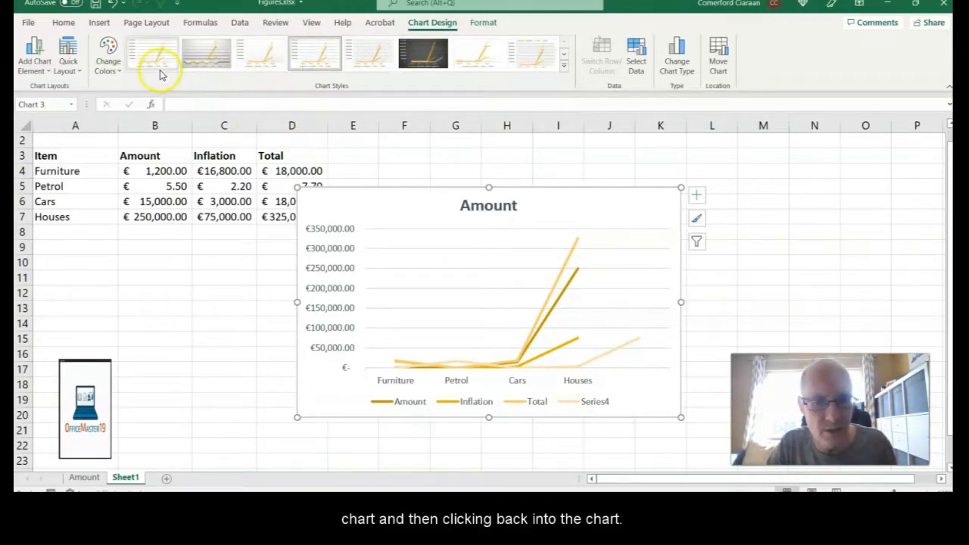
{"action": "left_click", "coordinate": [72, 70]}
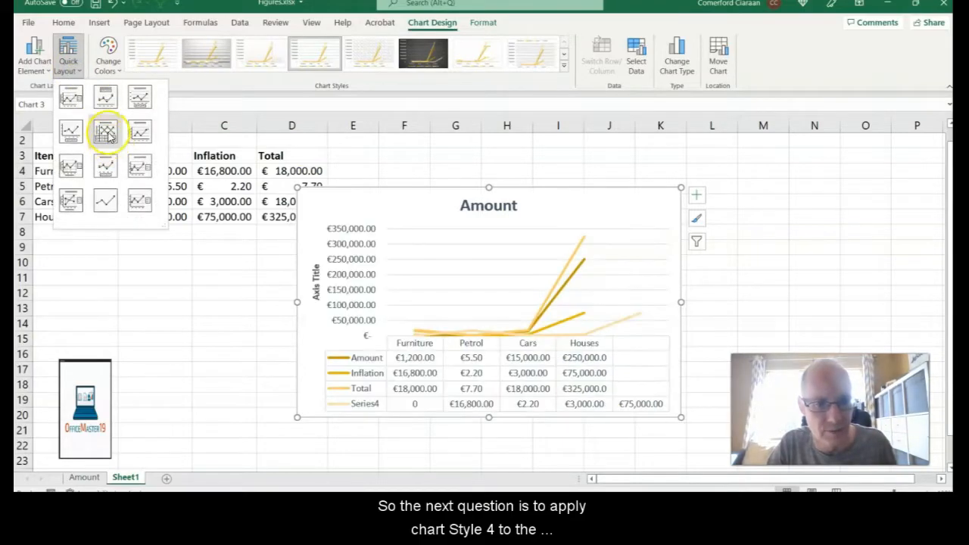
{"action": "left_click", "coordinate": [107, 133]}
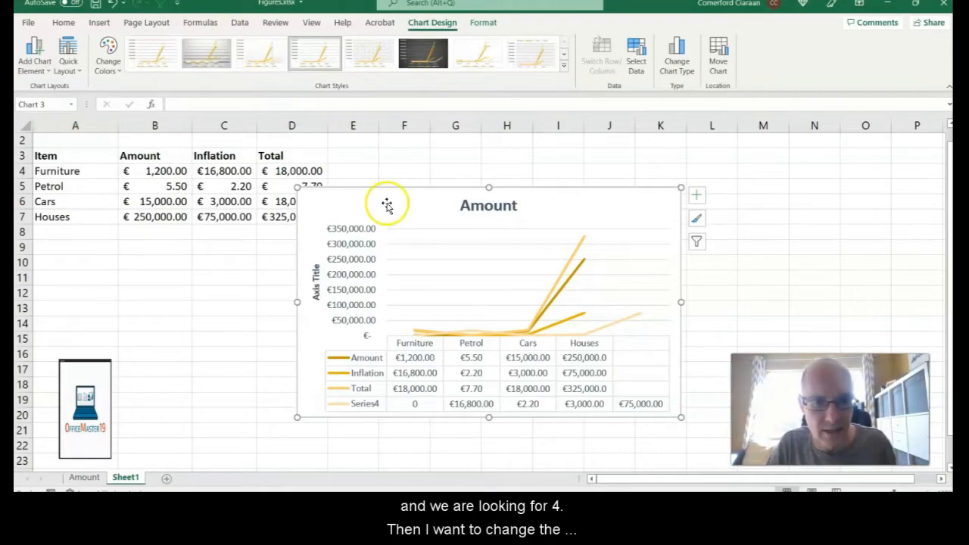
- Give the chart area an outline in the standard orange colour
{"action": "left_click", "coordinate": [483, 22]}
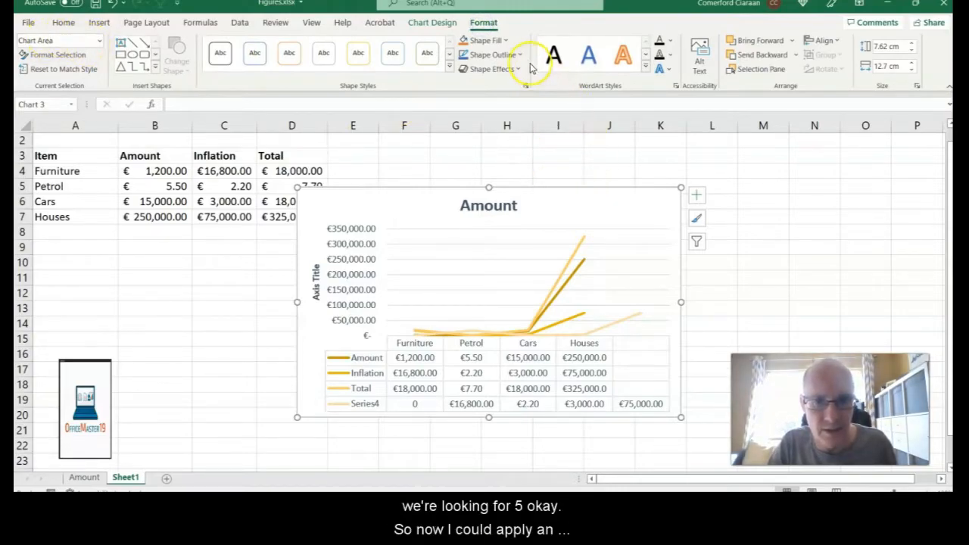
{"action": "left_click", "coordinate": [505, 55]}
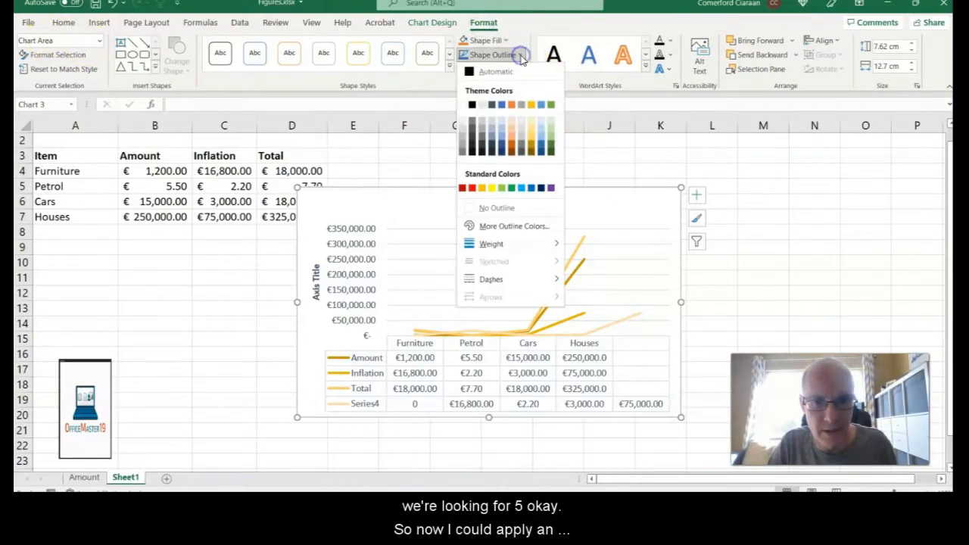
{"action": "left_click", "coordinate": [483, 190]}
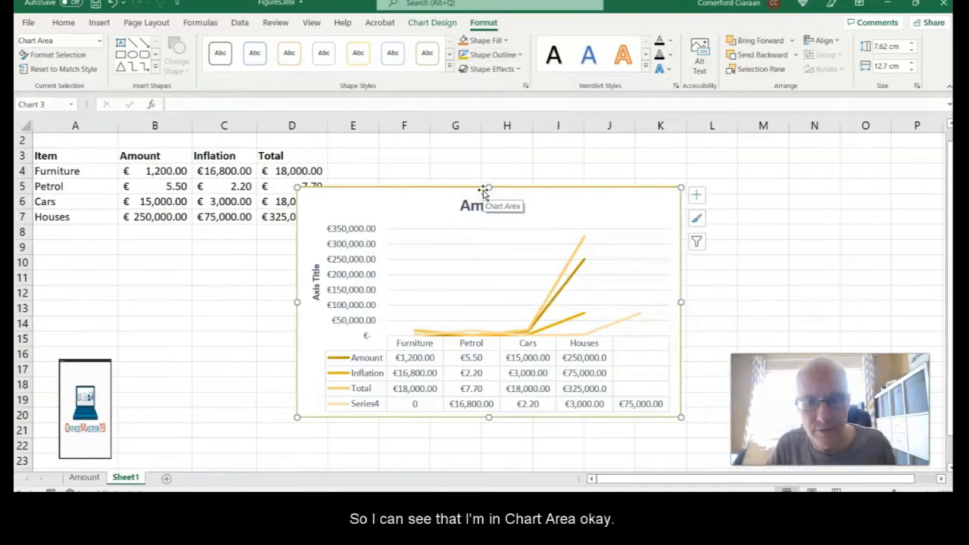
- Set the chart's alternative text to Inflation and deselect the chart
{"action": "left_click", "coordinate": [700, 65]}
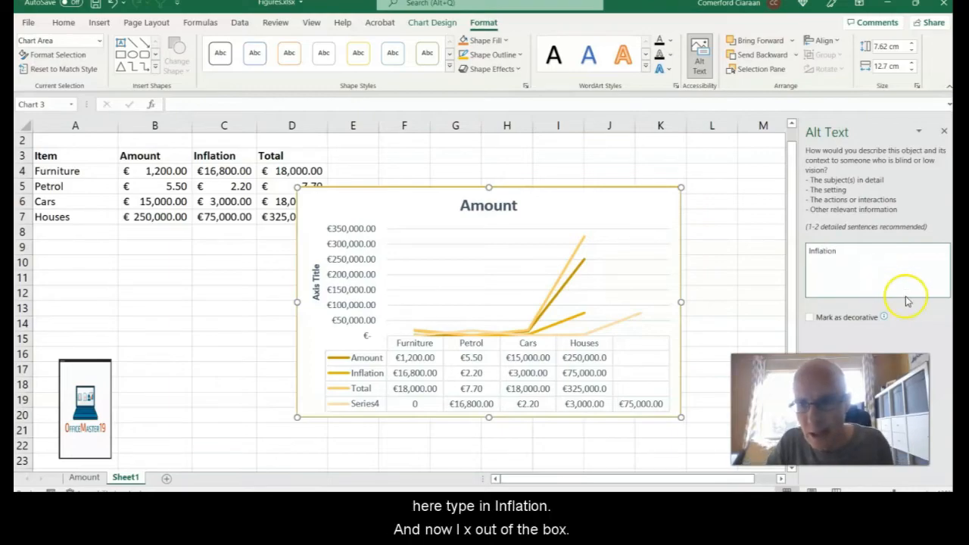
{"action": "left_click", "coordinate": [945, 132]}
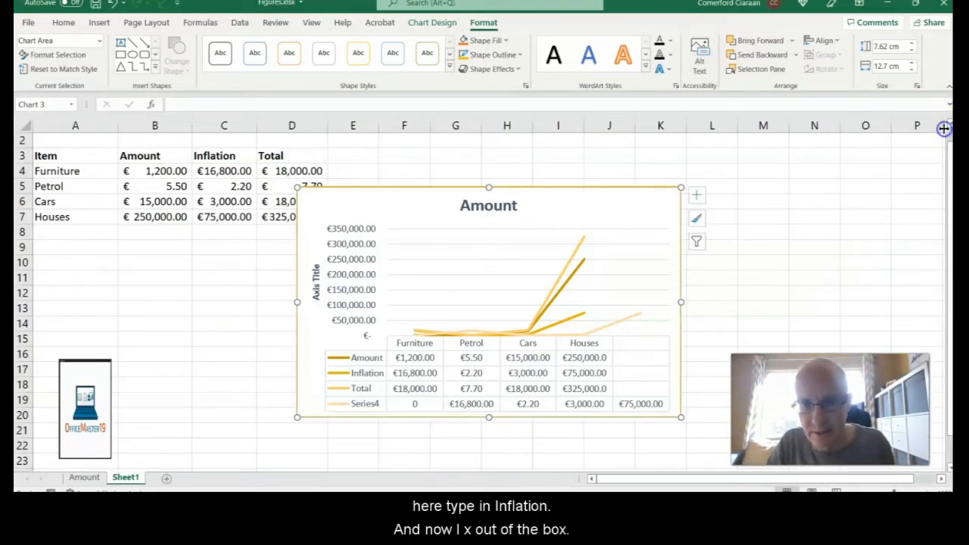
{"action": "left_click", "coordinate": [567, 162]}
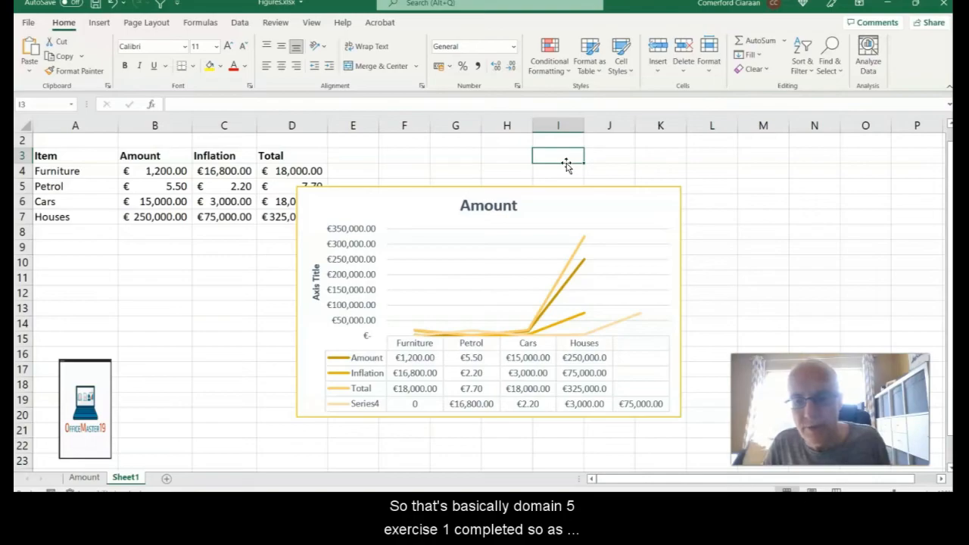